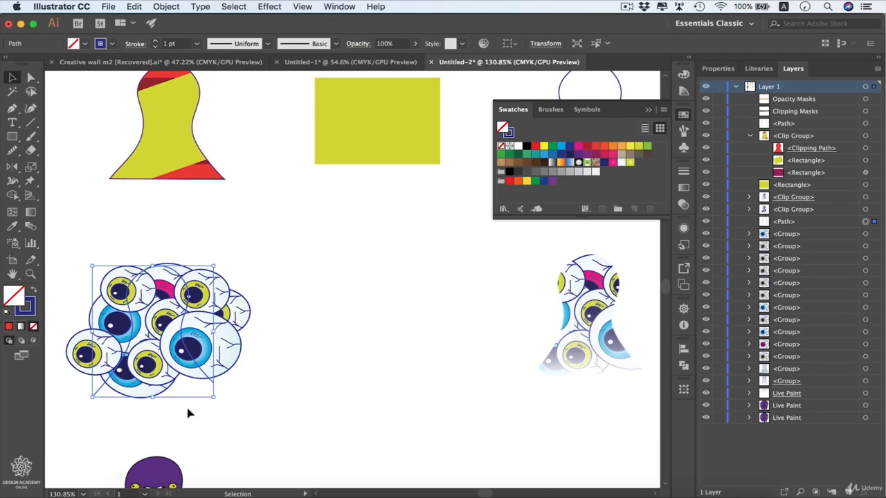
Bring the curved outline path over the eyeball cluster to the front of the stacking order.
right_click(196, 395)
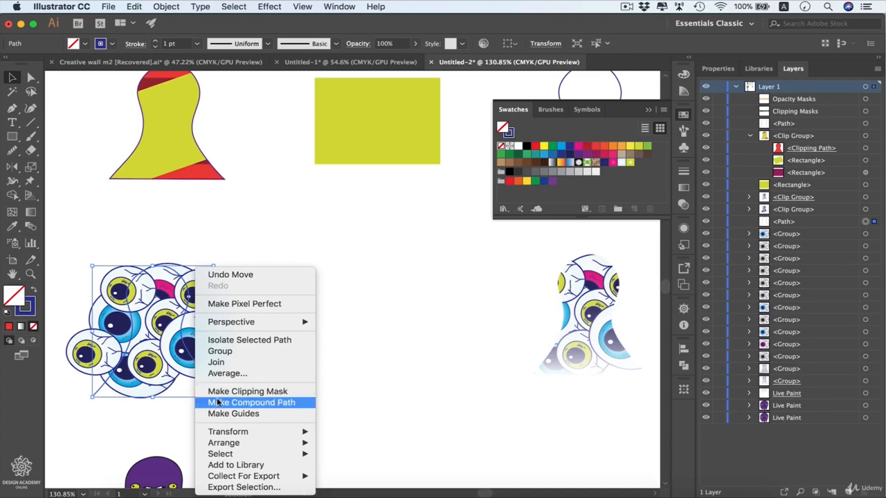
mouse_move(256, 443)
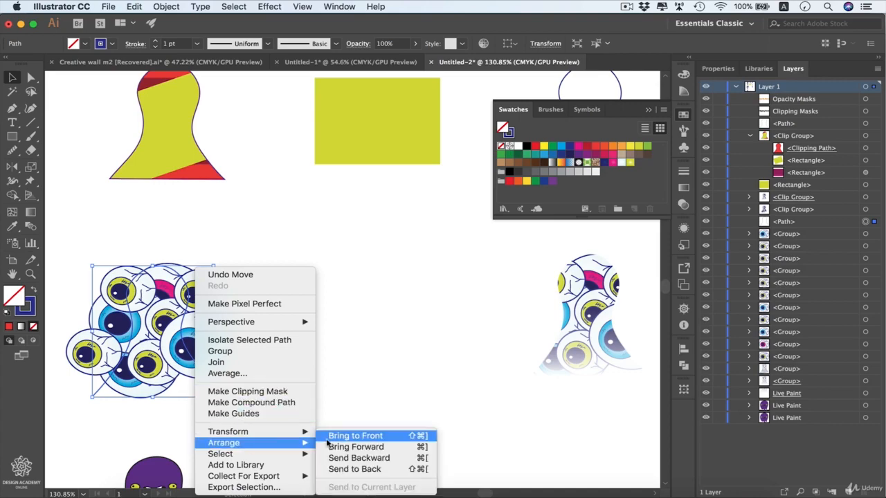
click(414, 438)
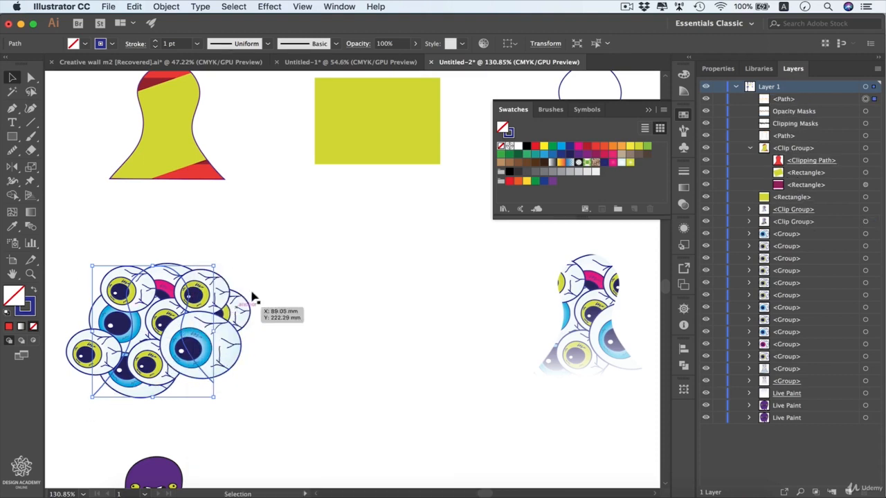
Select the eyeballs together with the curved path and make a clipping mask from them.
drag(295, 252, 62, 399)
right_click(194, 296)
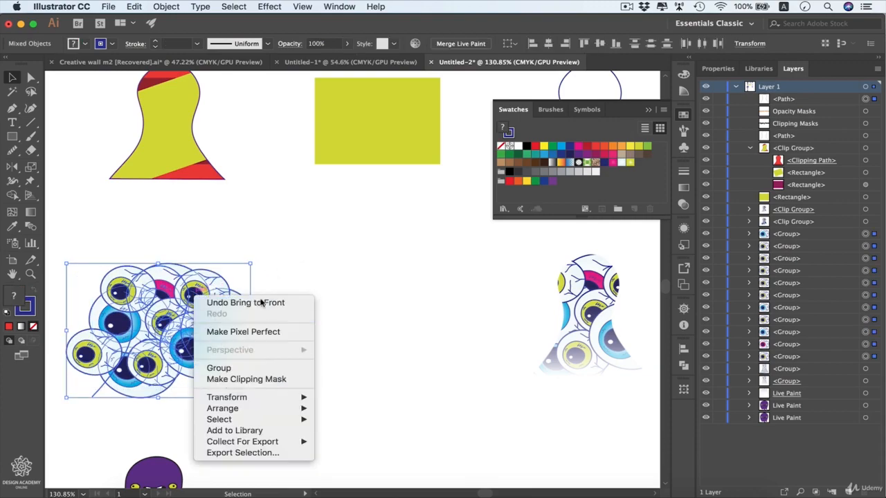
click(167, 8)
click(167, 8)
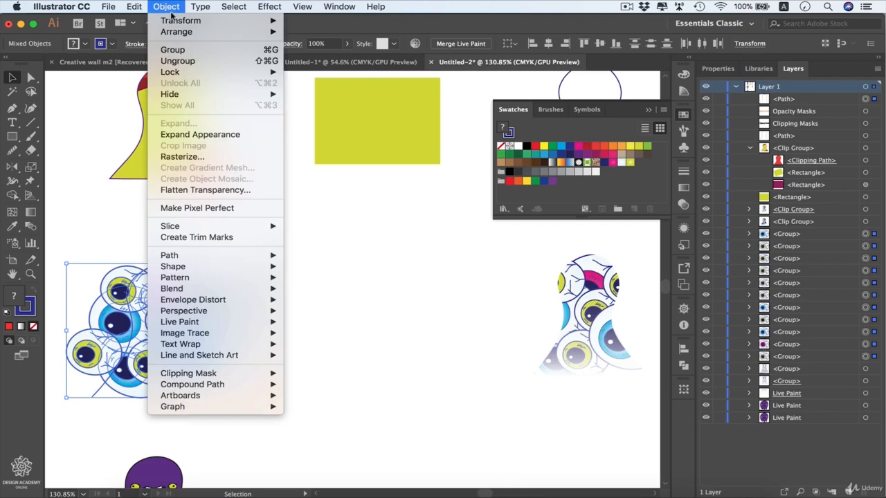
mouse_move(243, 373)
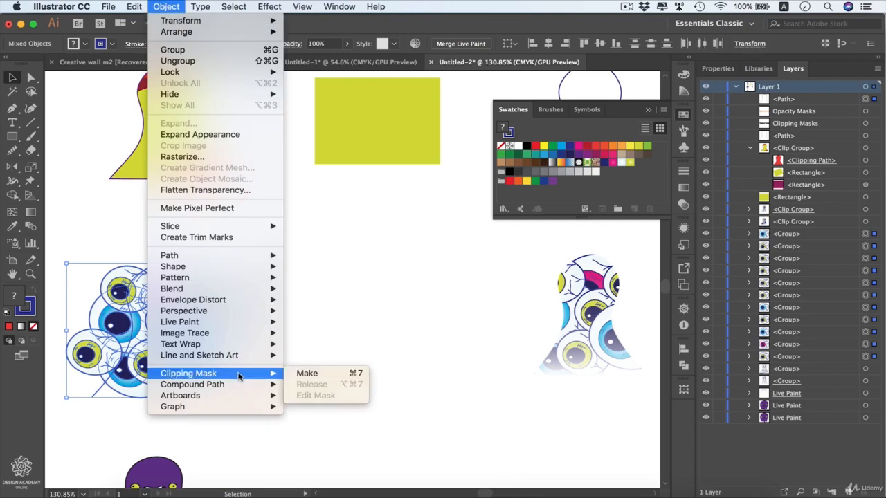
click(332, 376)
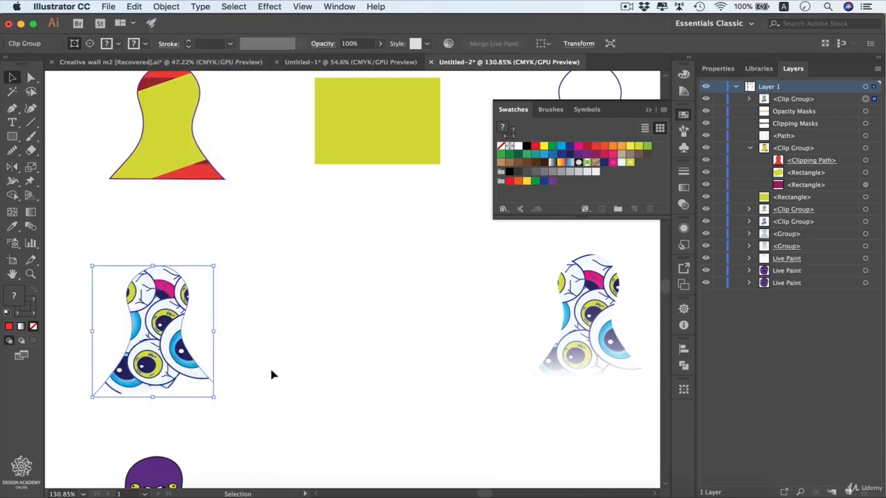
Reshape the eyeball clipping path by moving its upper anchor points outward with the Direct Selection tool to widen the head.
key(a)
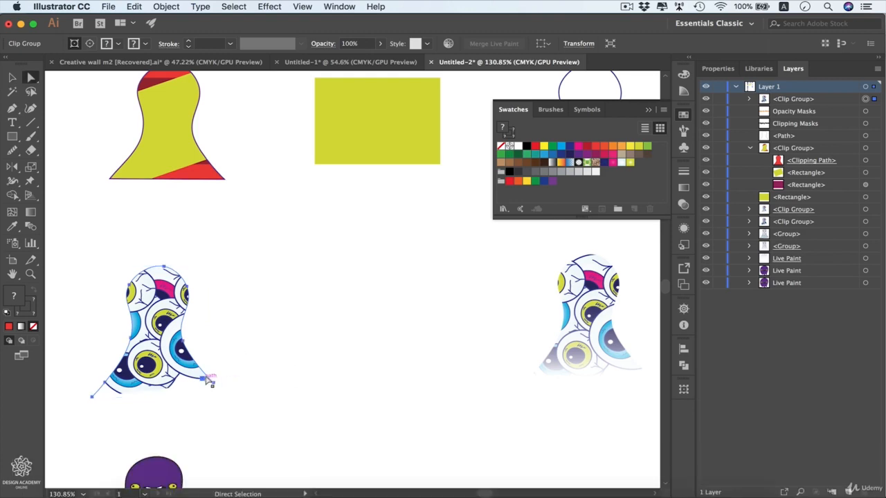
click(211, 381)
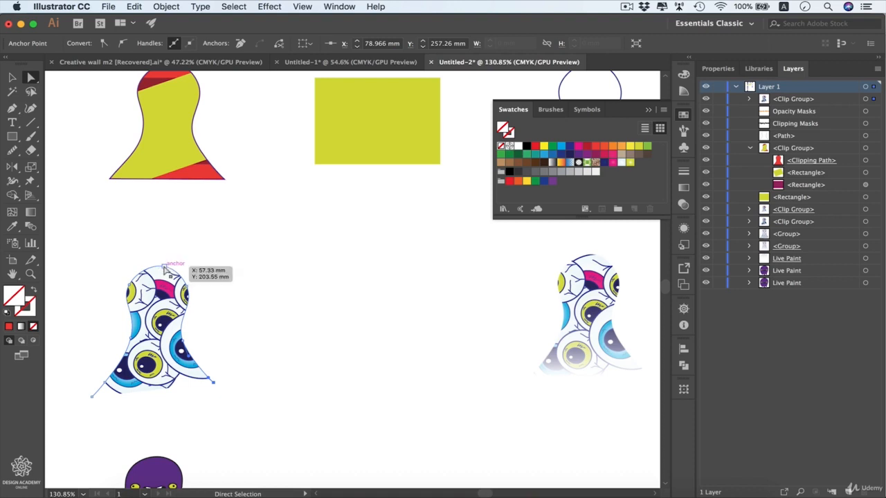
drag(166, 267, 101, 297)
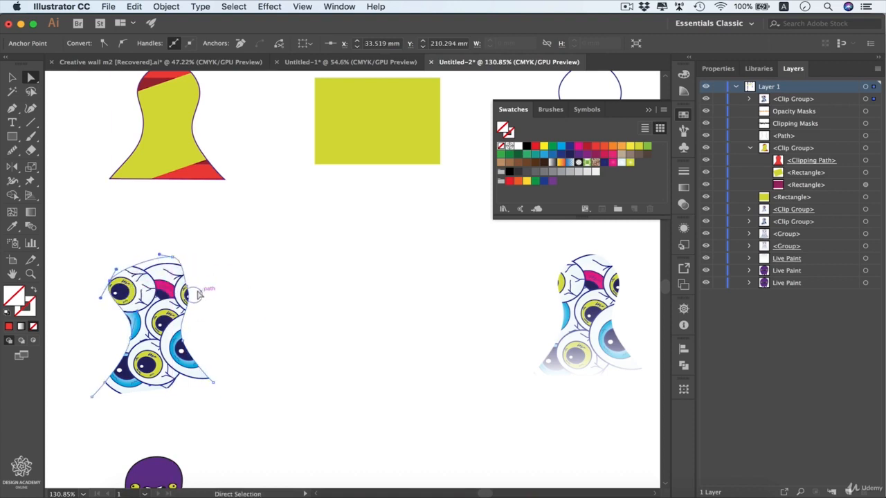
drag(199, 293, 210, 284)
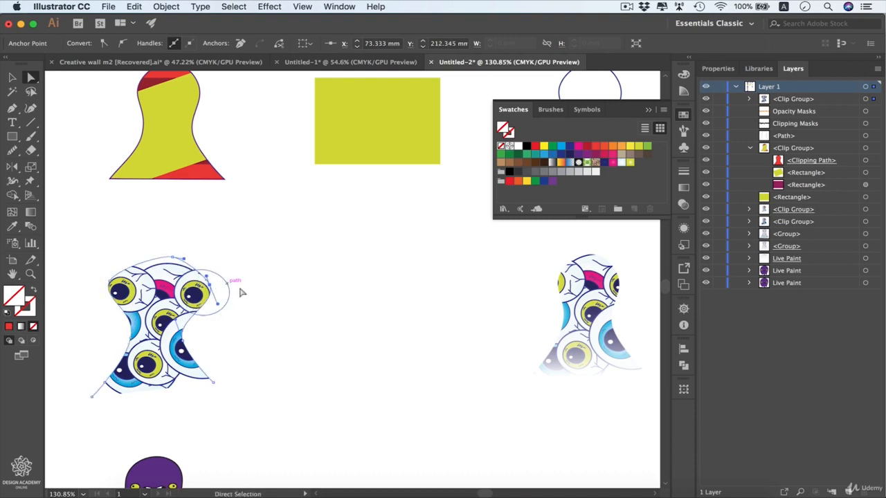
click(290, 295)
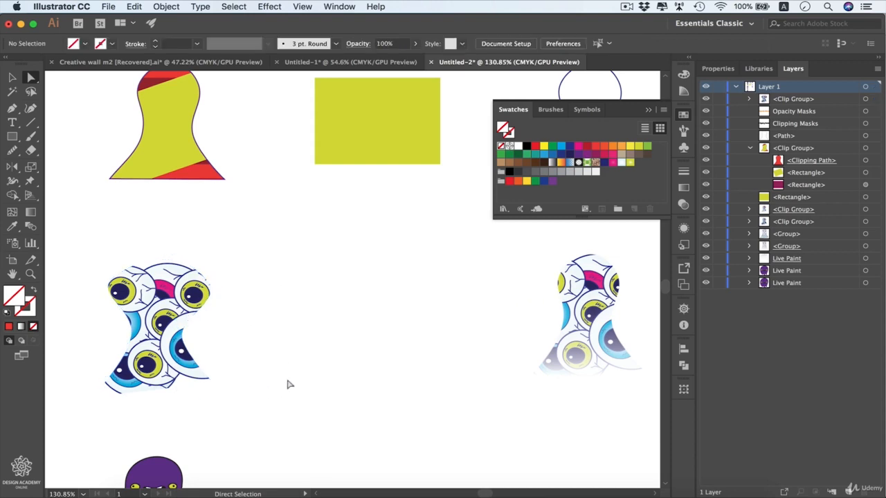
Select the eyeball clip group and expand it in the layer list to examine its clipping path and groups.
key(v)
key(super+z)
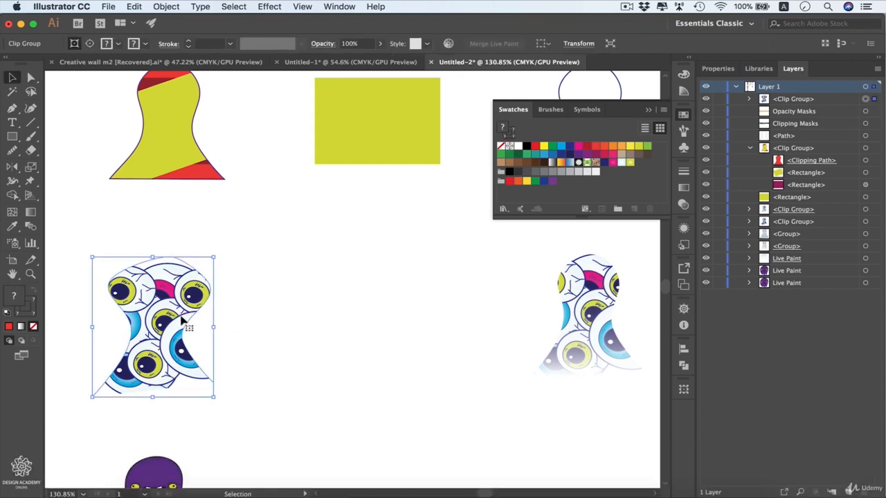
click(751, 99)
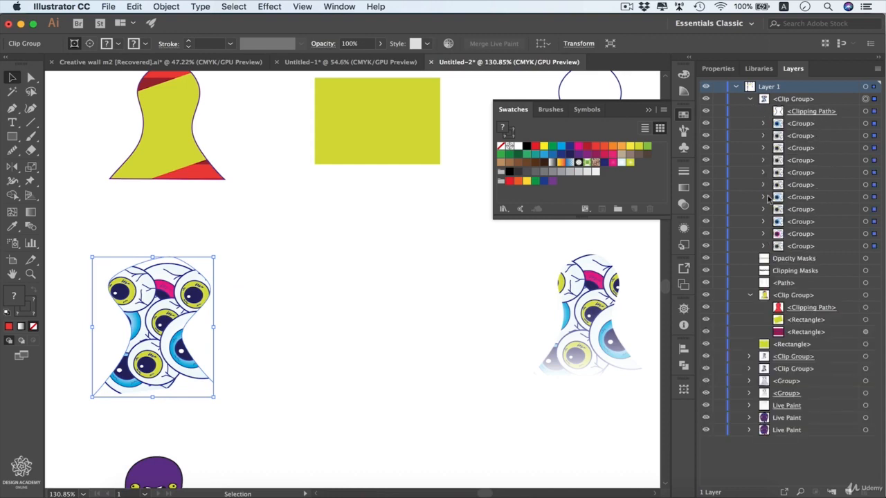
key(super+z)
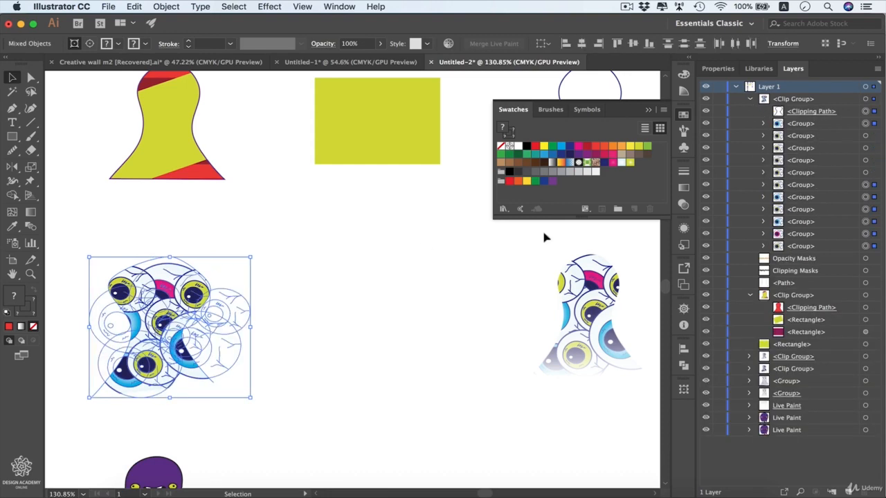
Isolate the eyeball clip group, reposition the two upper yellow eyeballs and the large blue one inside the mask, and leave isolation mode.
double_click(196, 275)
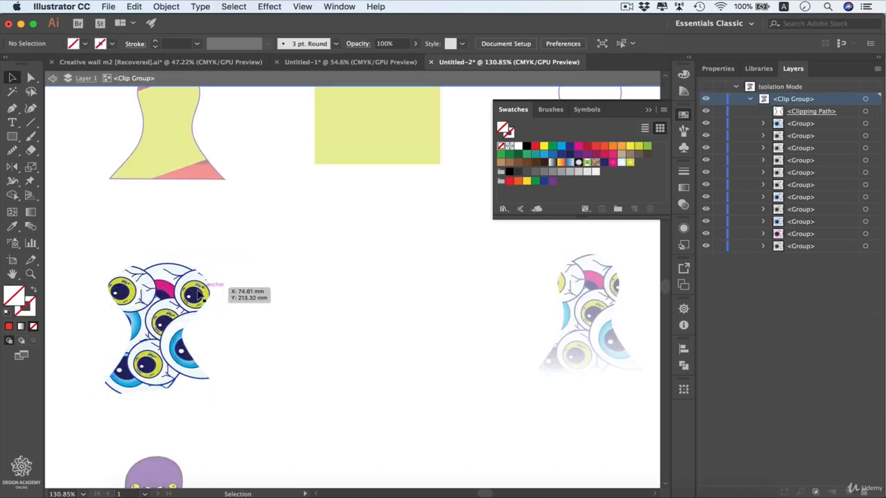
drag(188, 290, 149, 295)
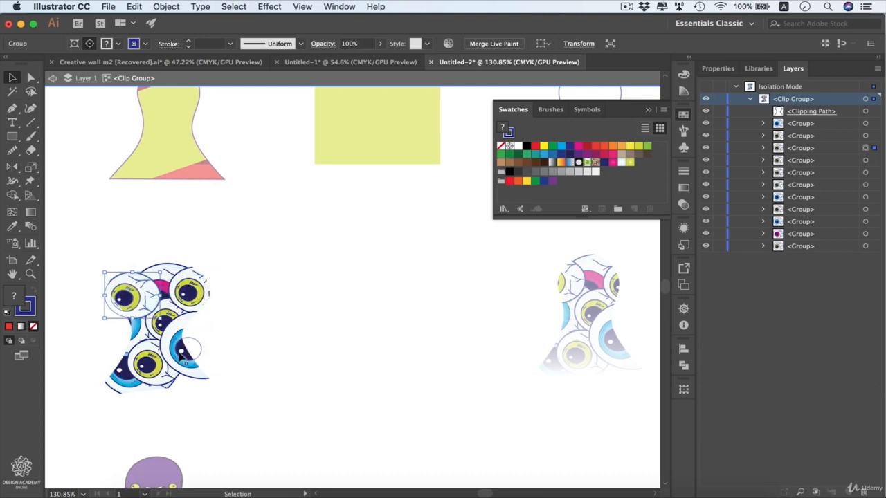
drag(176, 358, 172, 371)
double_click(315, 329)
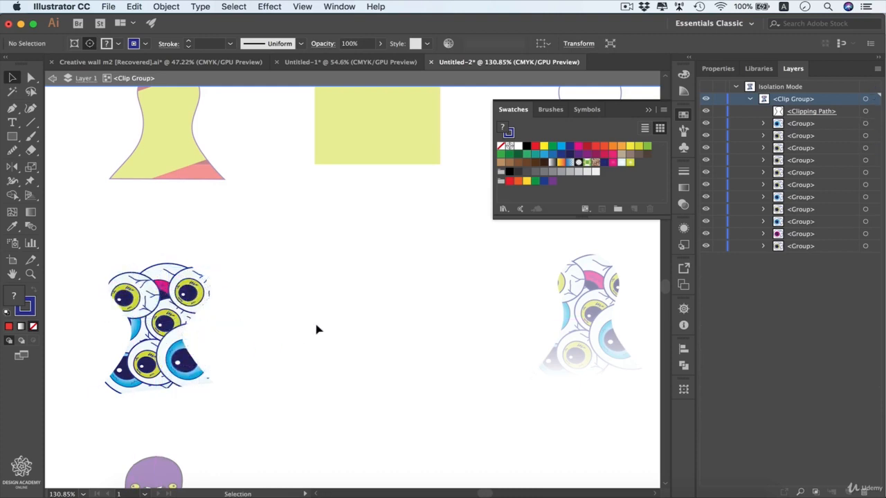
key(v)
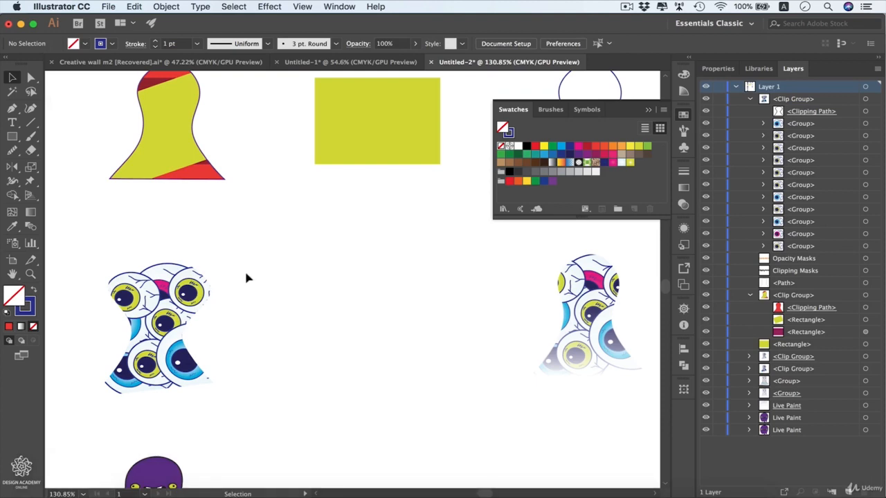
Apply a purple stroke to the eyeball clipping path using the Direct Selection tool.
key(a)
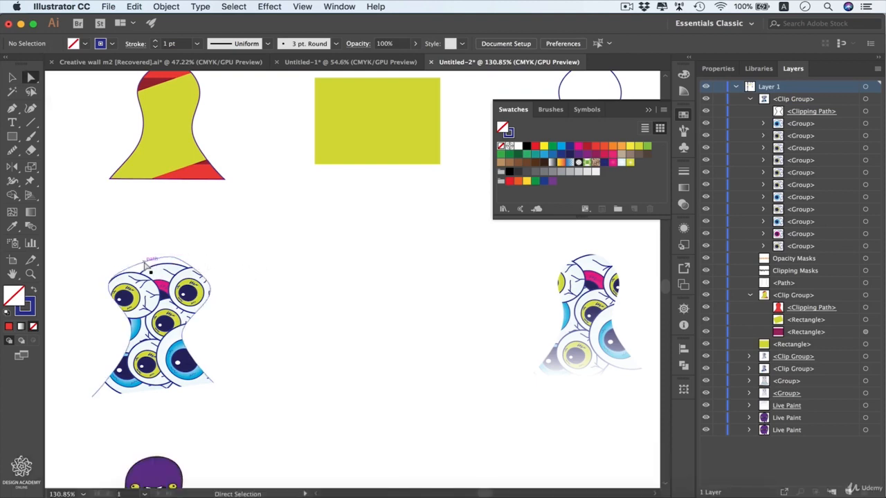
click(146, 268)
key(x)
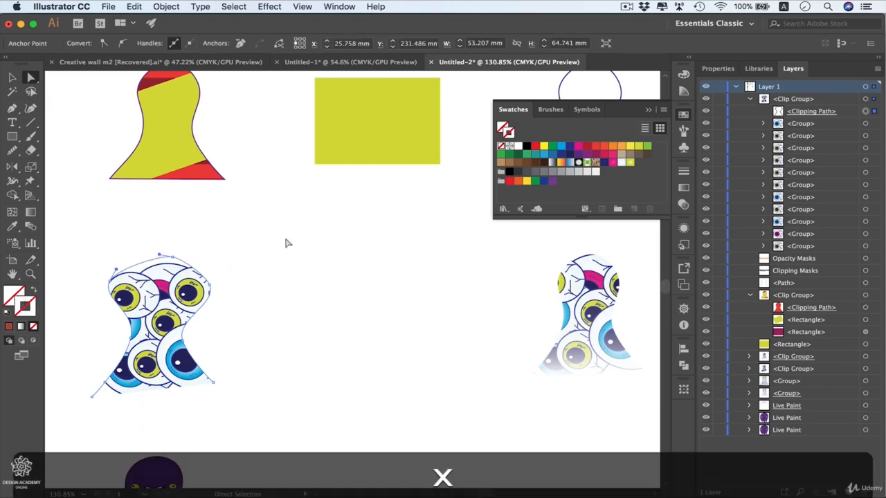
click(578, 145)
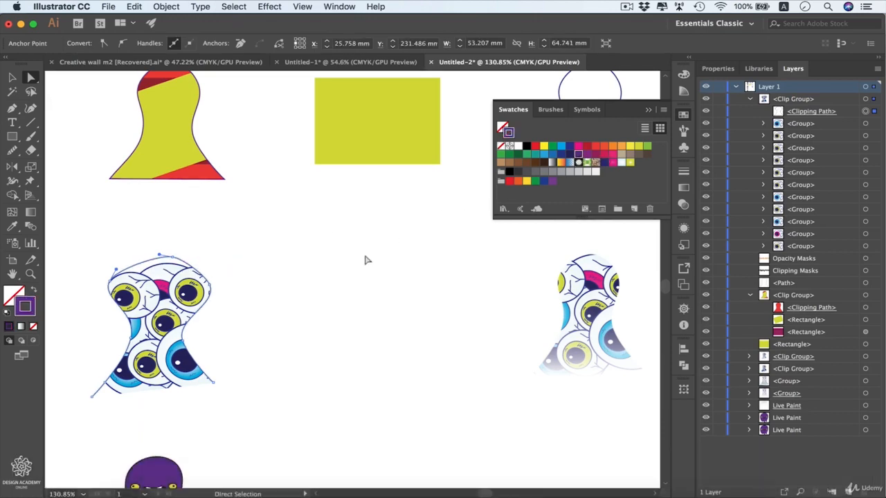
click(310, 323)
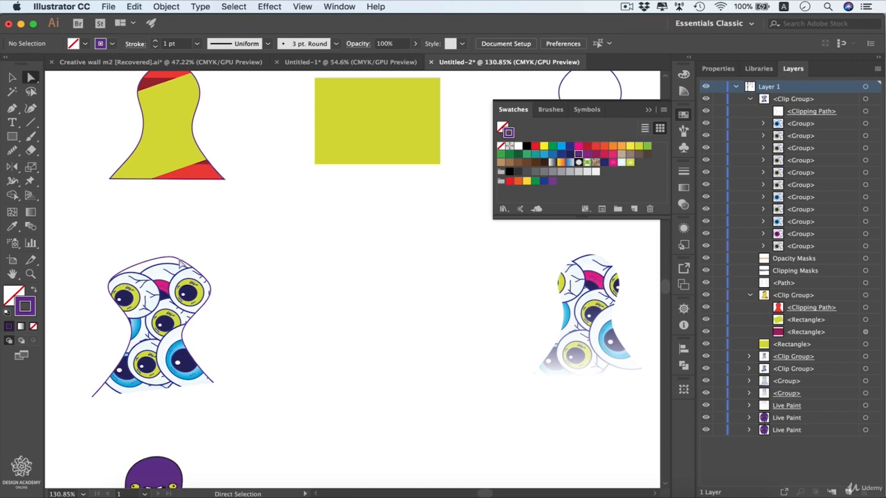
Release the clipping mask on the eyeball group.
key(v)
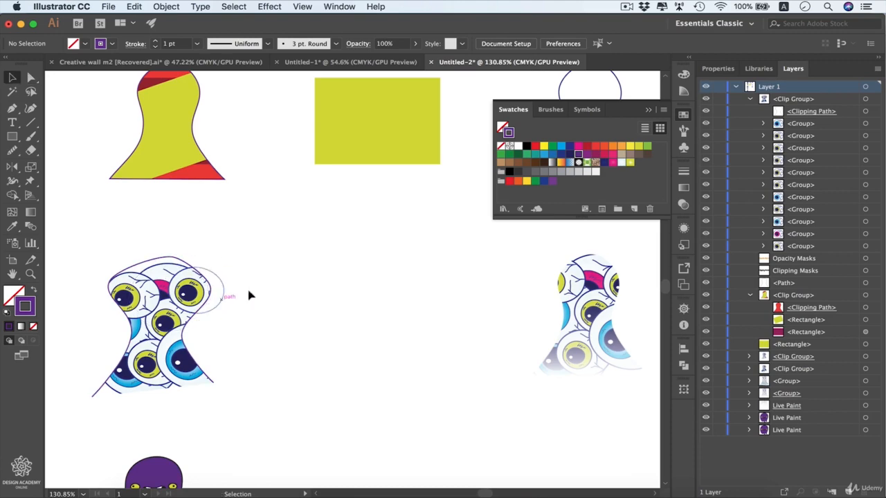
click(185, 314)
right_click(184, 313)
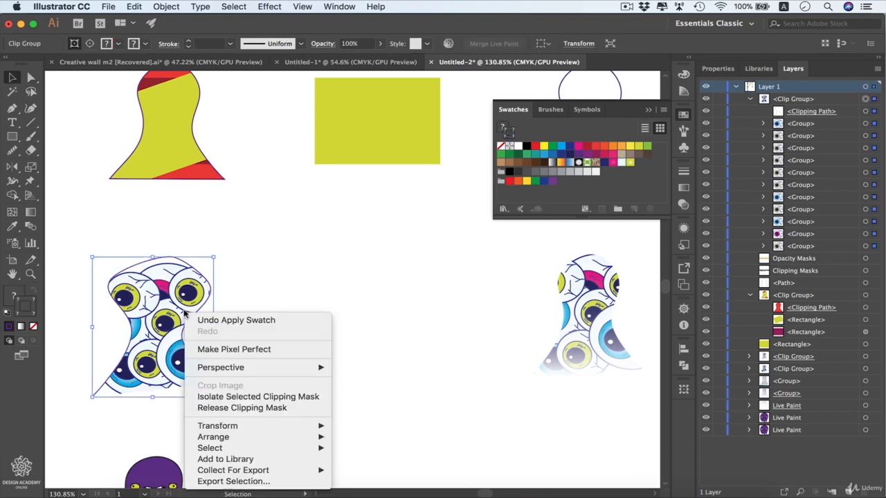
click(288, 413)
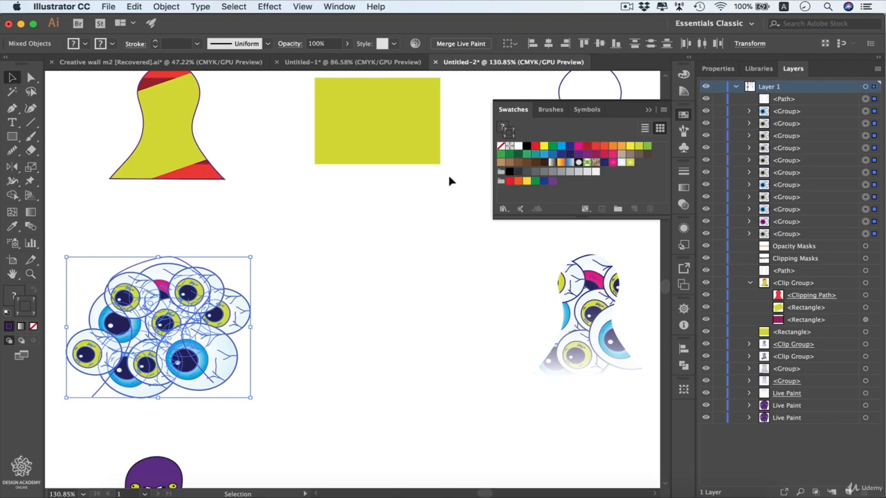
Switch to the Untitled-1 document with the city line drawing and collapse the Swatches panel.
click(369, 63)
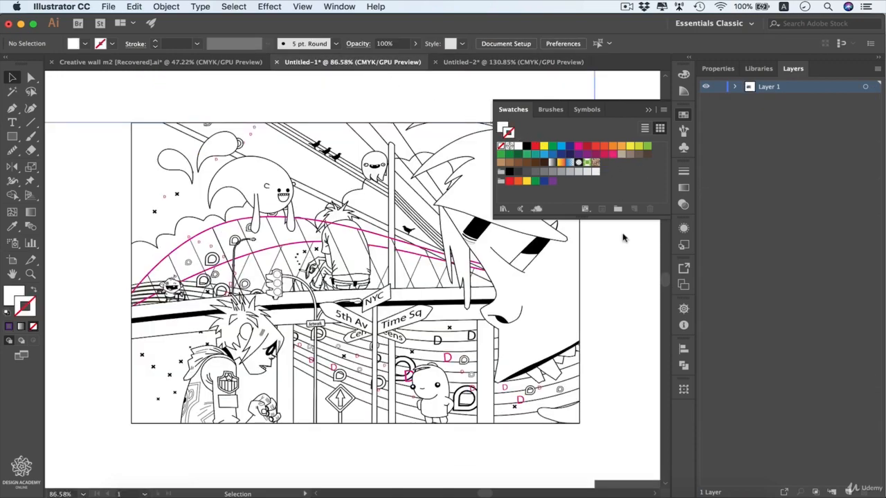
click(623, 234)
click(648, 110)
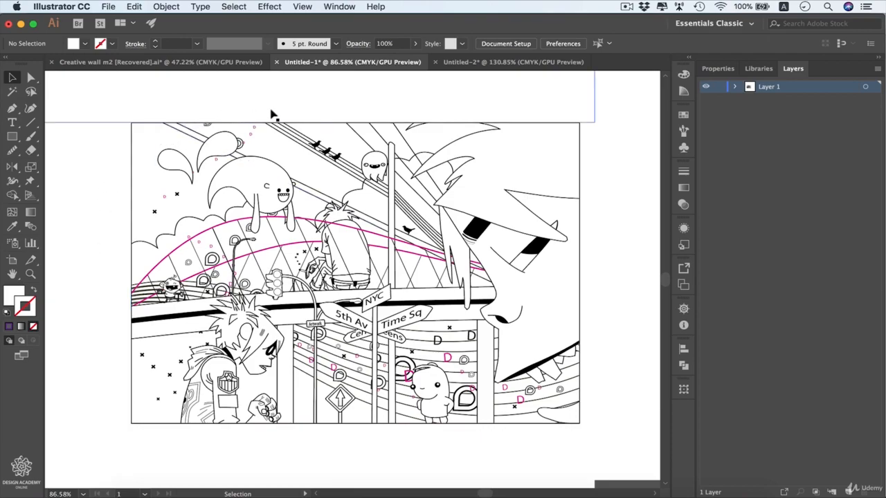
Move the white cover rectangles around the artboard outward to uncover the artwork extending past its edges.
drag(317, 114, 659, 234)
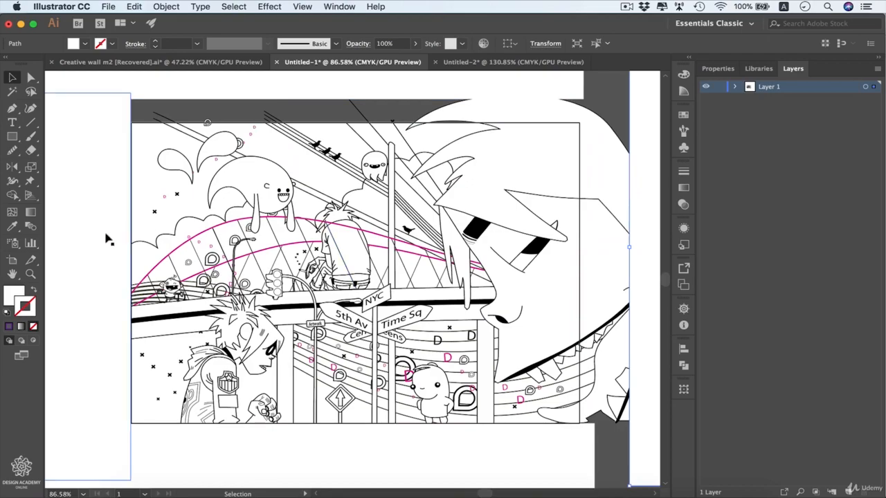
drag(106, 237, 69, 254)
drag(315, 473, 374, 481)
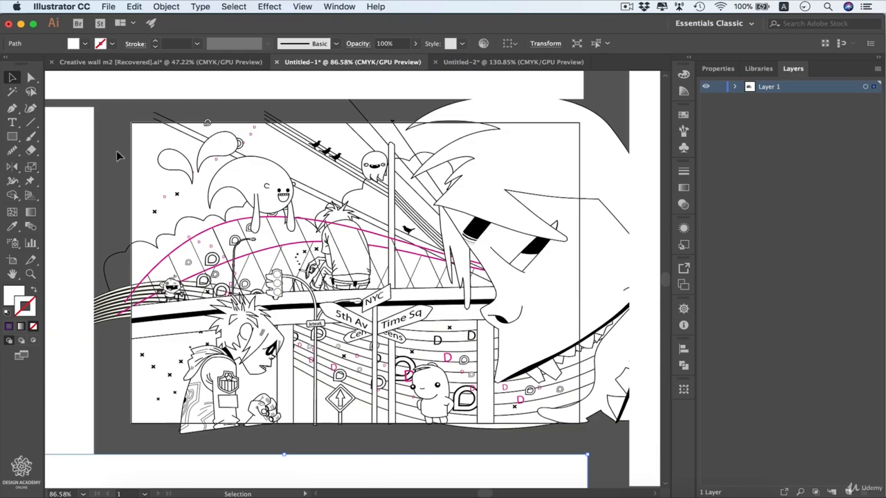
Draw a white rectangle of about 297 by 210 mm over the artwork, matching the artboard's edges.
click(12, 137)
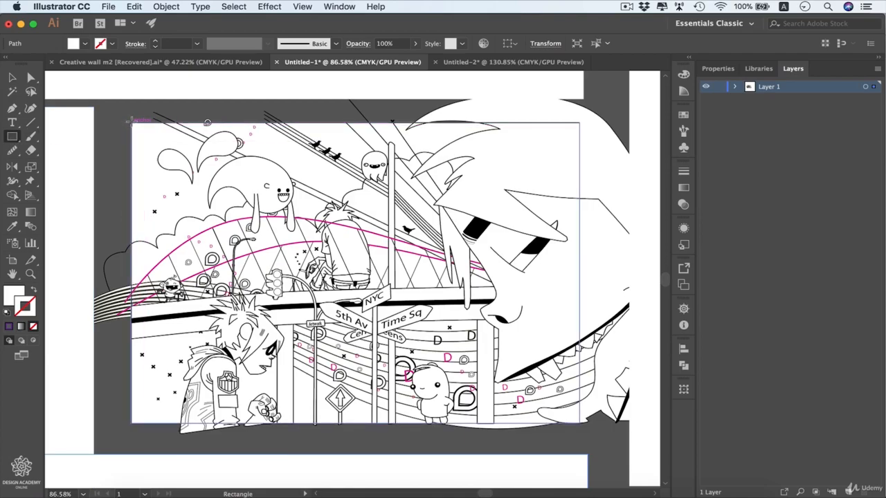
drag(131, 123, 580, 423)
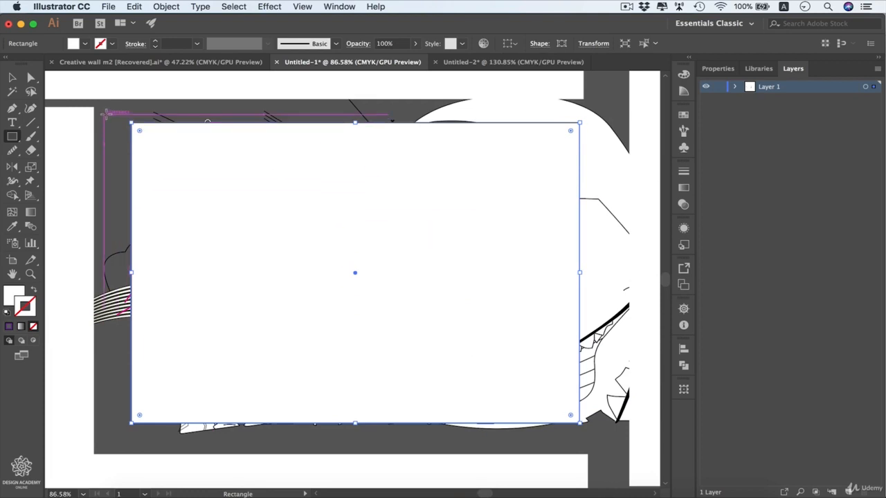
Select the rectangle together with all the line artwork and make a clipping mask that trims it to the artboard.
key(v)
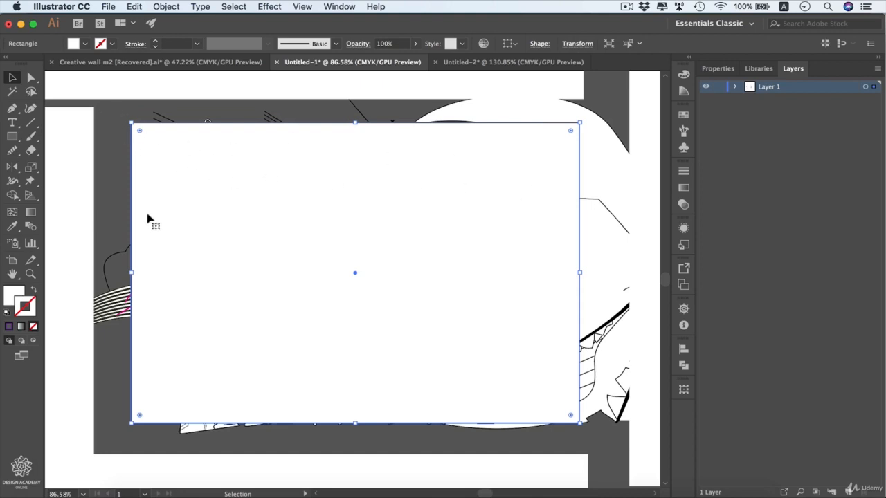
drag(109, 111, 606, 438)
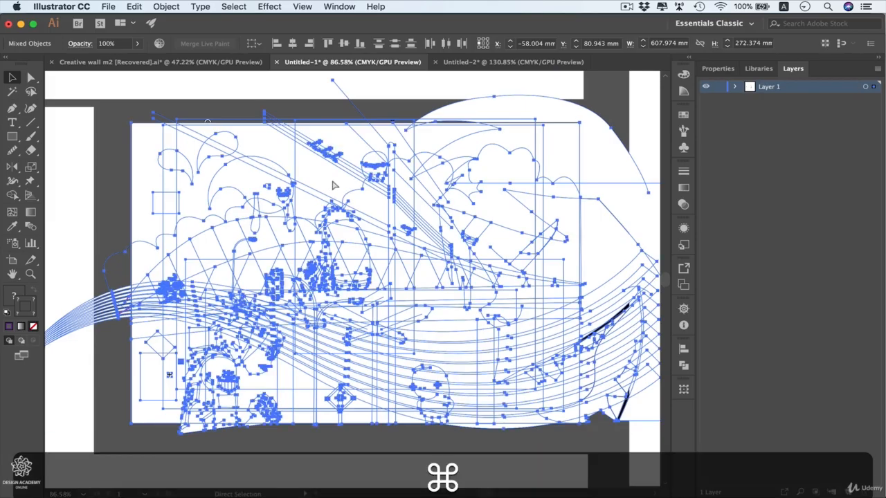
key(super+7)
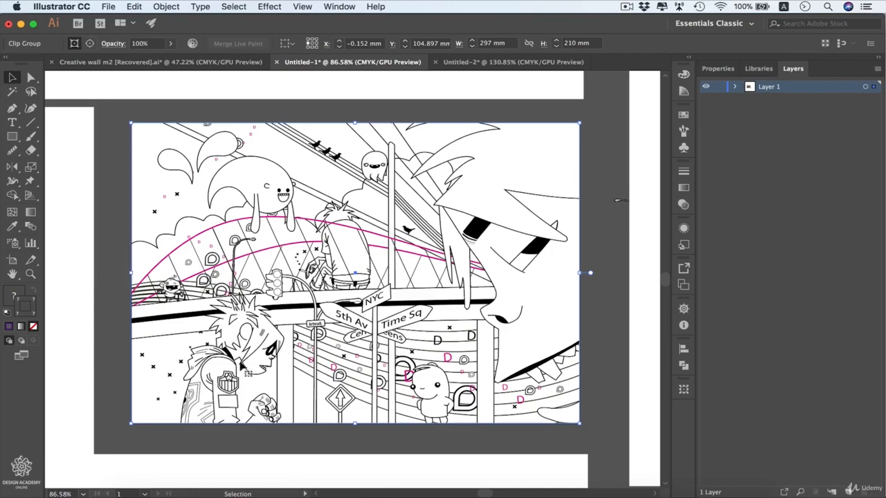
Draw a white circle about 206 mm in diameter over the artwork and open its pie angle to cut out the lower-right wedge.
key(m)
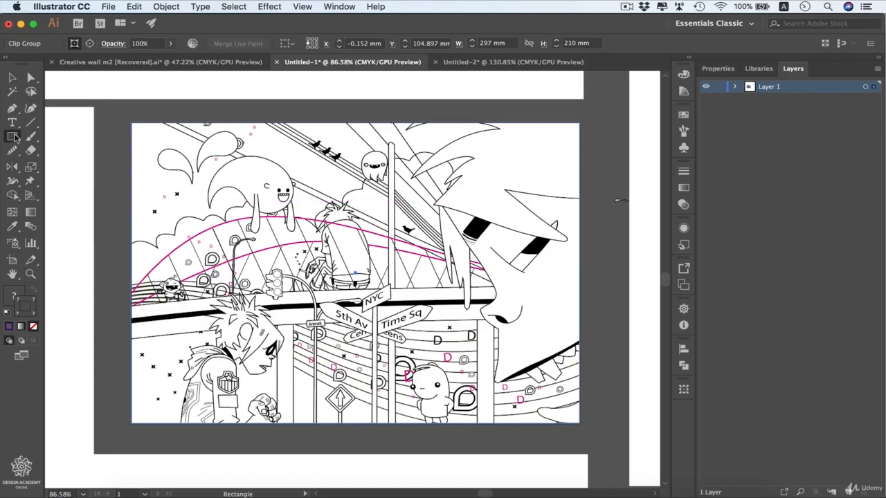
drag(15, 137, 88, 168)
click(91, 166)
drag(131, 121, 442, 308)
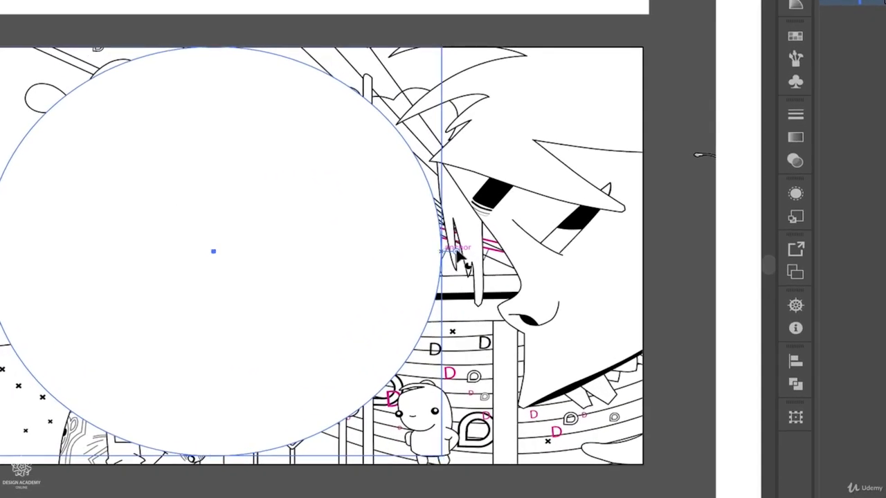
drag(456, 254, 280, 434)
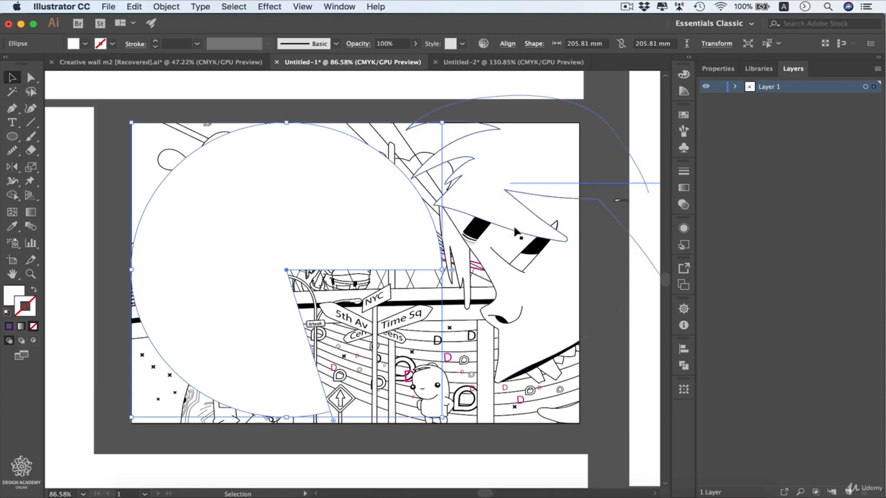
Cut the clipped line artwork to the clipboard, and give the pie shape a 1 pt black stroke with no fill.
click(516, 234)
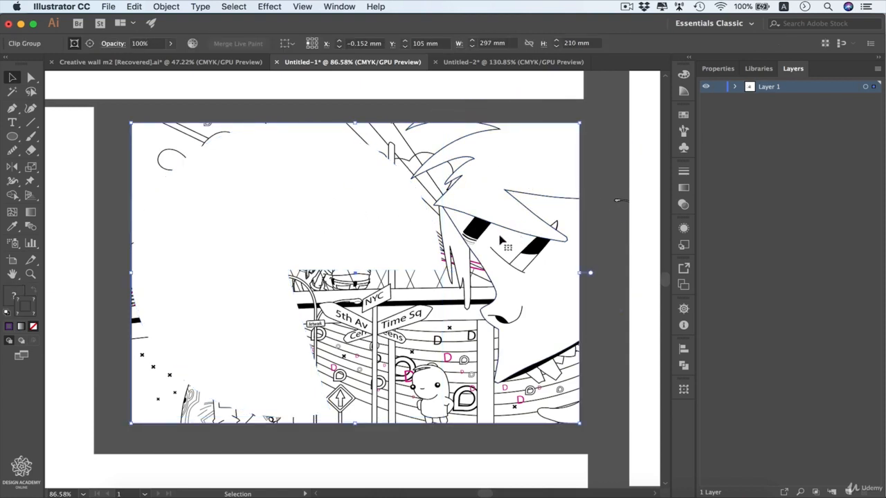
key(super+x)
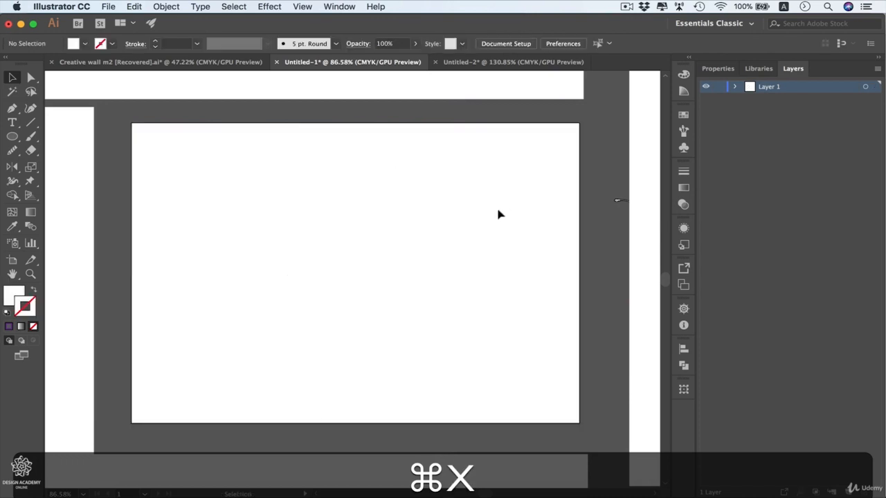
click(381, 271)
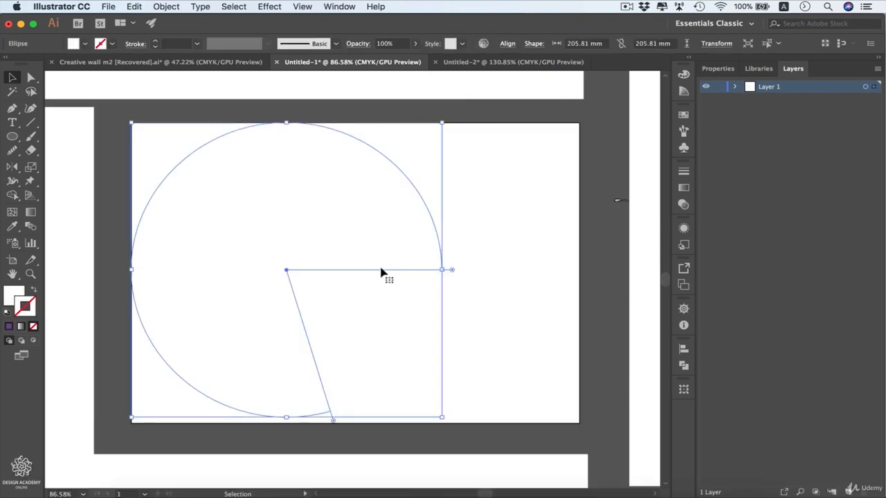
click(684, 117)
click(526, 147)
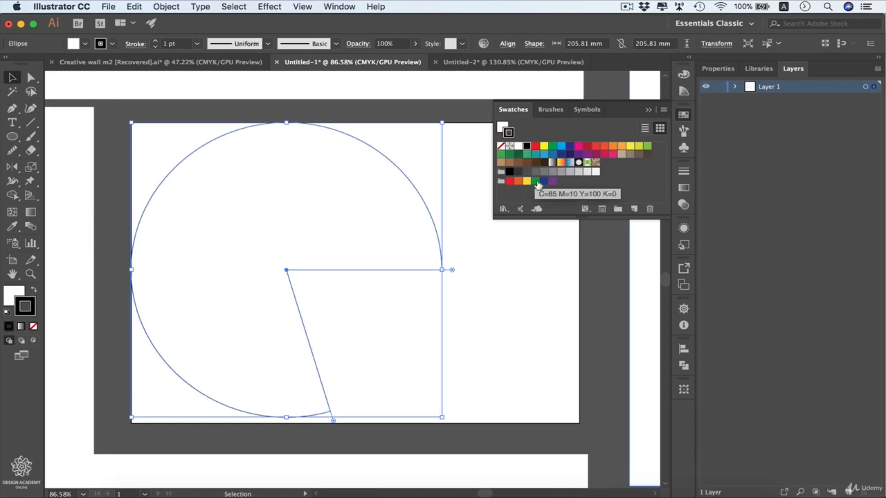
click(13, 294)
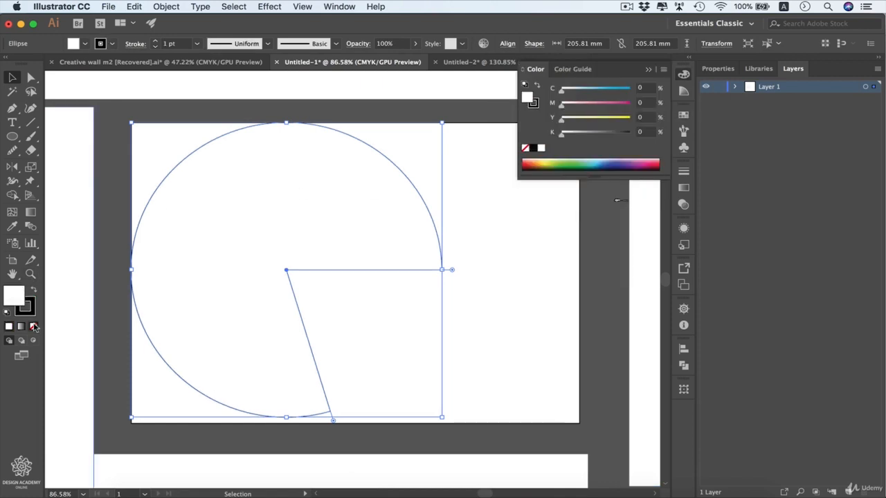
click(33, 326)
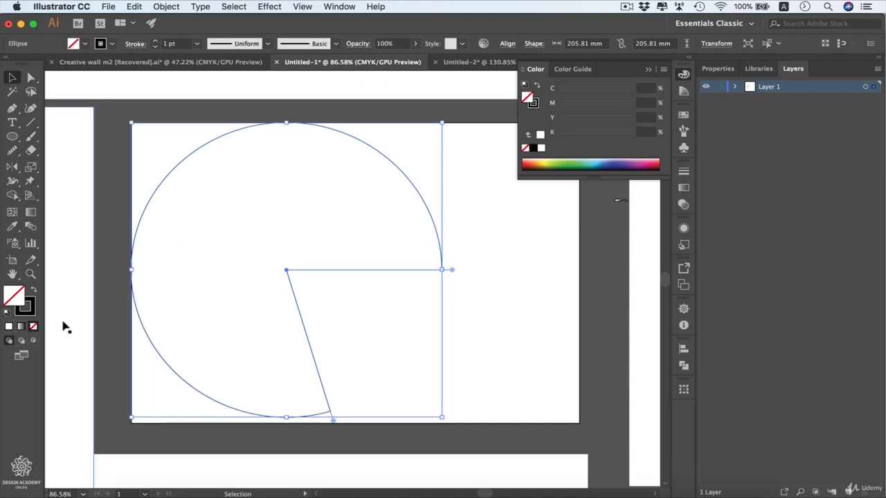
Paste the cut artwork inside the pie shape using Draw Inside mode and reposition it to fill the shape.
click(33, 343)
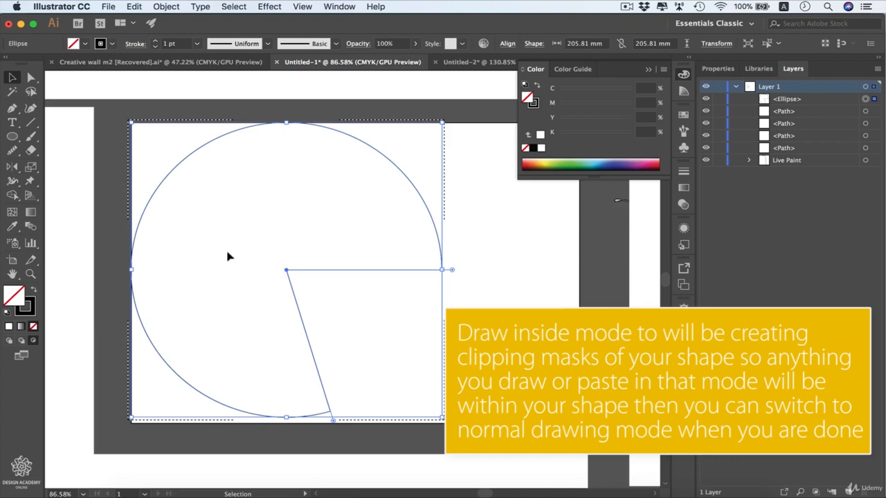
key(super)
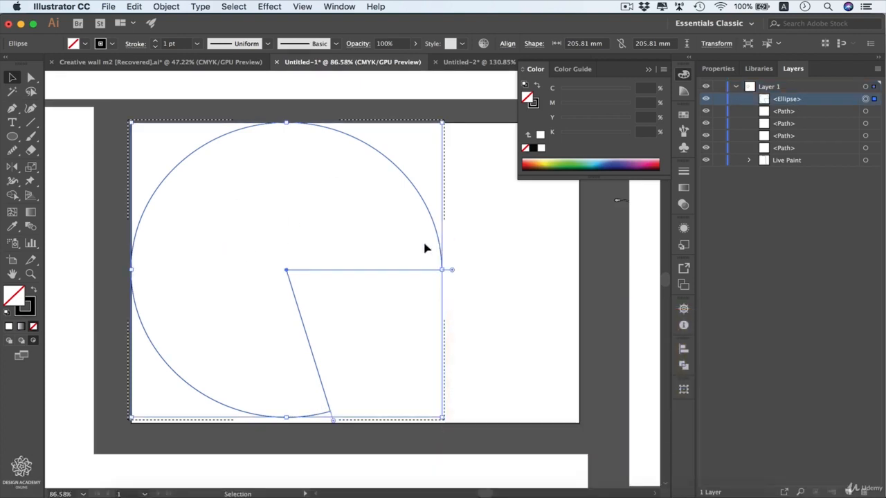
key(super+v)
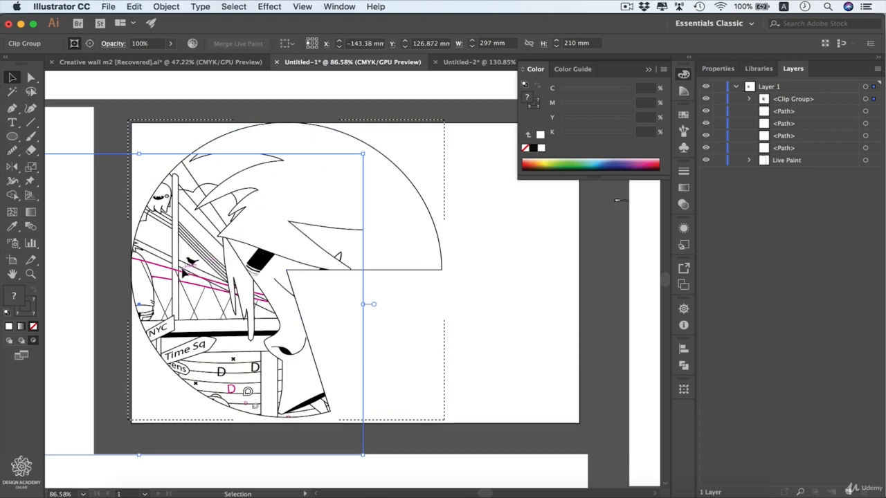
mouse_move(185, 273)
mouse_down()
mouse_move(283, 218)
mouse_move(272, 231)
mouse_move(308, 244)
mouse_move(309, 253)
mouse_up()
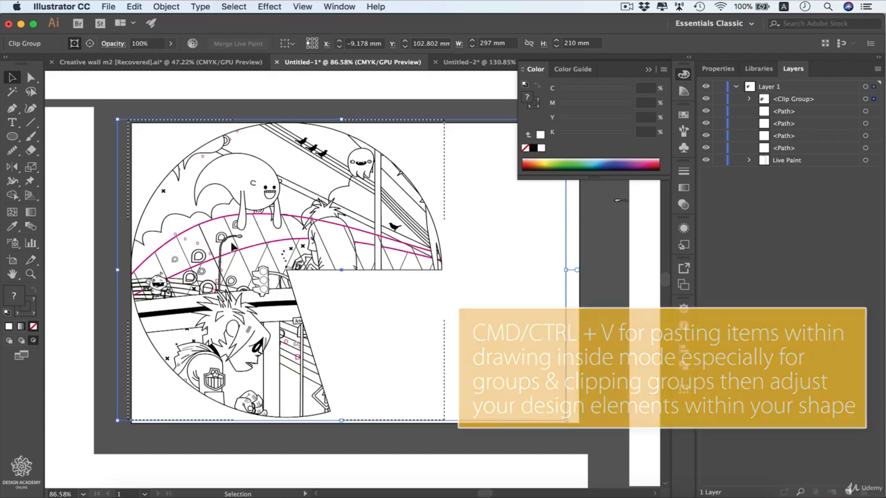
key(super+z)
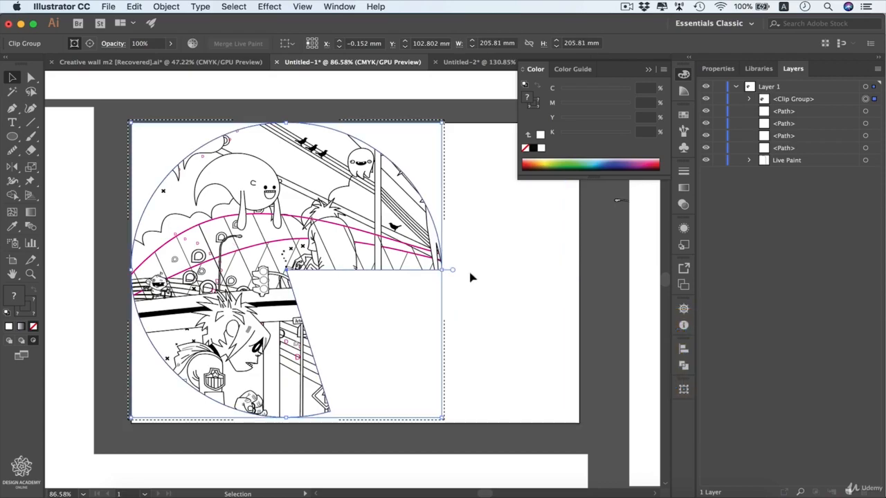
Select the ellipse mask within the clip group and adjust its pie angle until it closes into a full circle.
click(746, 100)
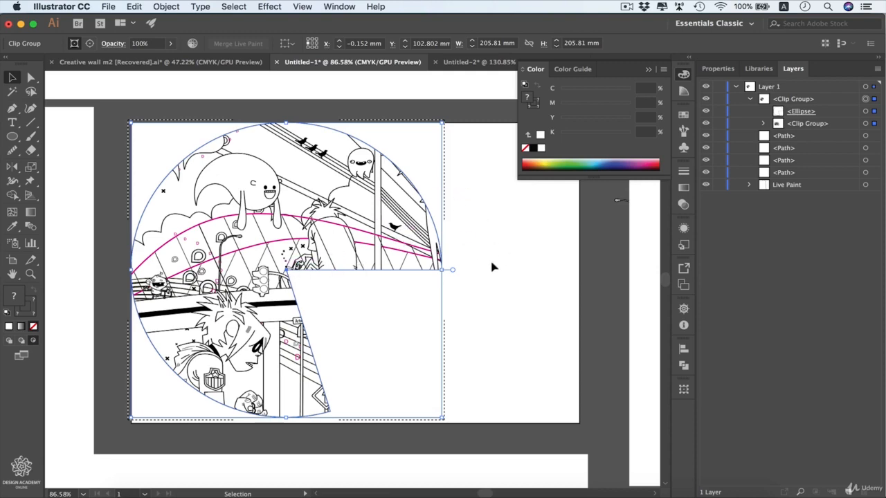
click(865, 112)
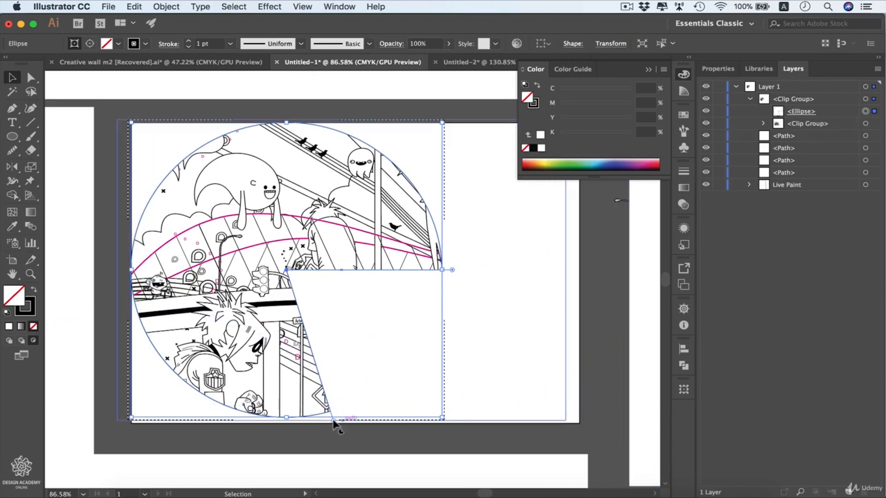
drag(333, 420, 331, 124)
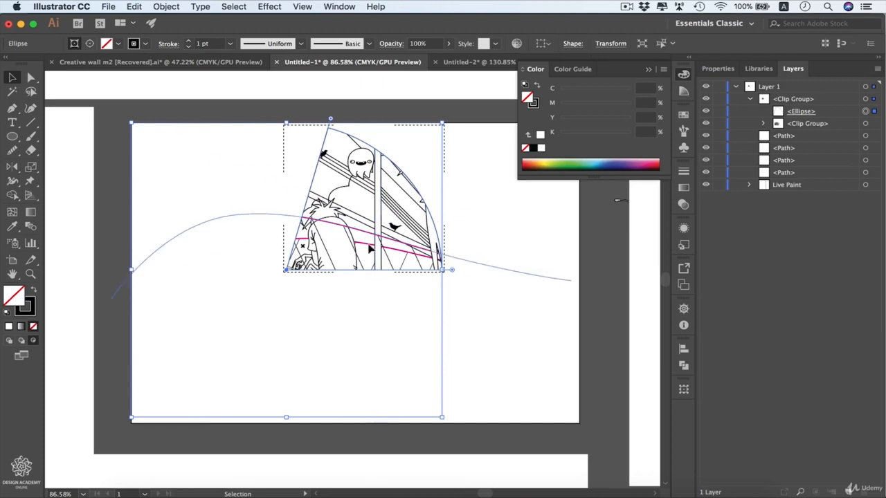
drag(330, 122, 477, 271)
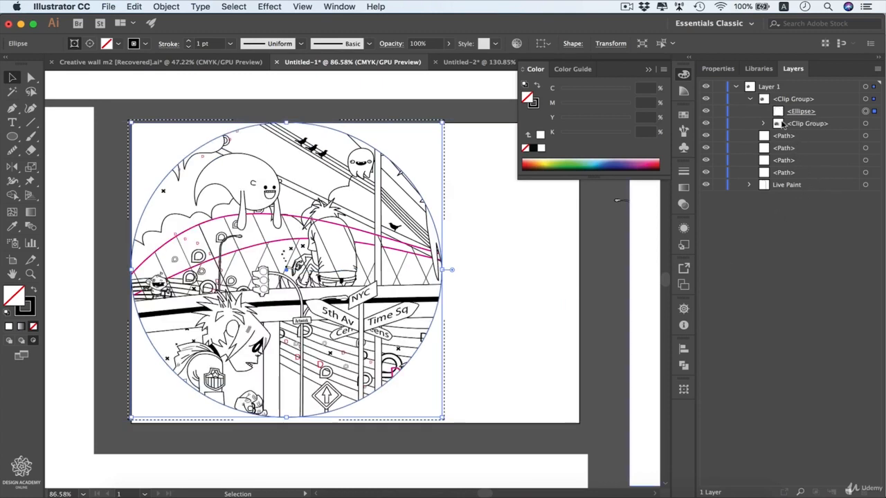
Expand the nested clip group's contents and isolate it inside the outer clip group to reach its individual artwork.
click(807, 126)
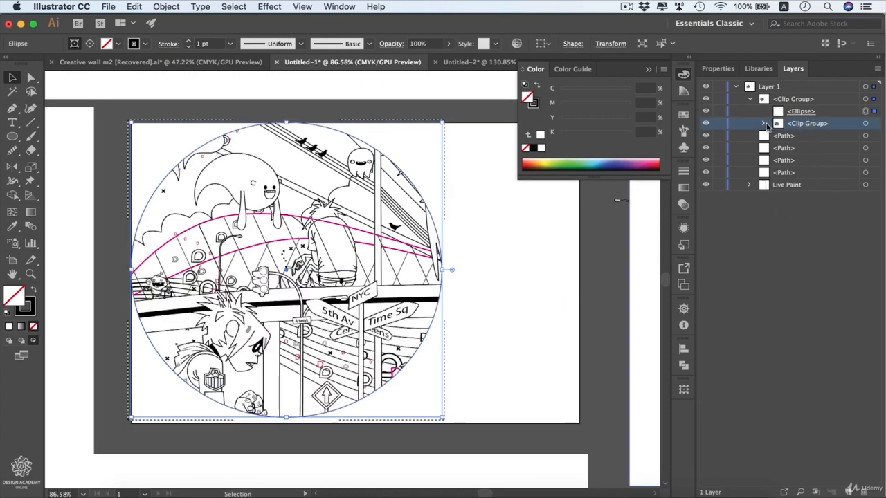
click(764, 124)
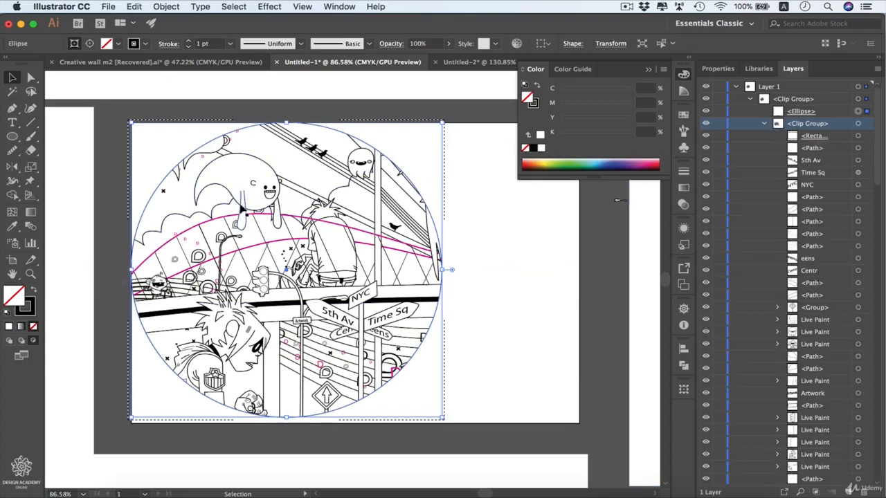
double_click(243, 207)
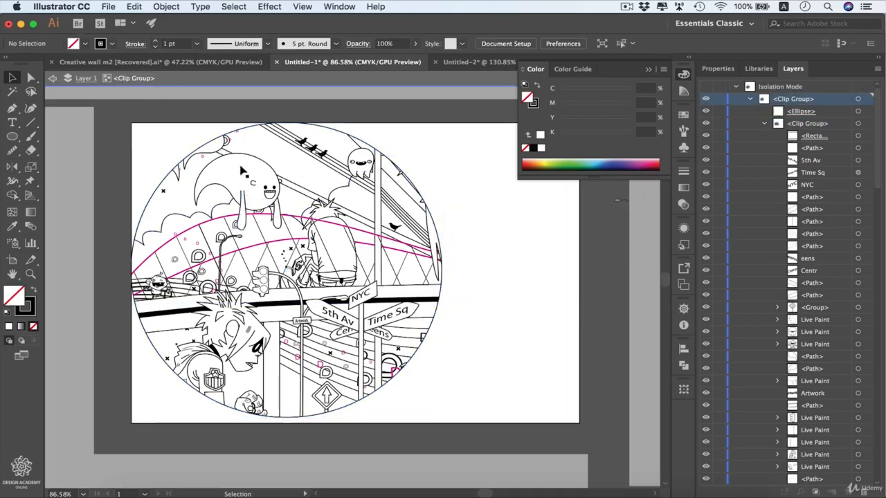
click(247, 213)
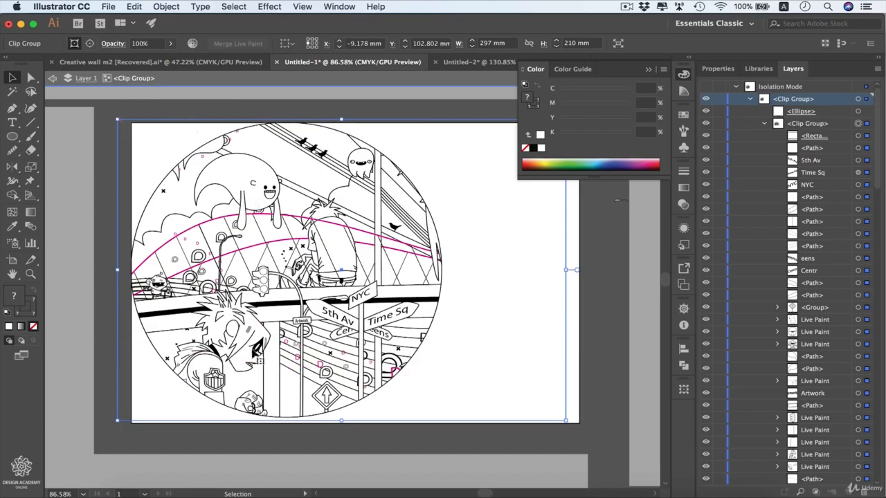
double_click(245, 210)
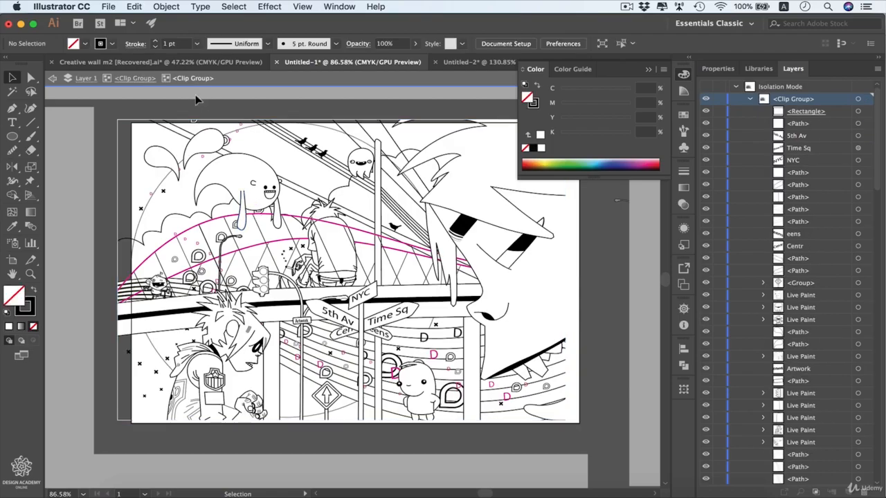
Move the smiling creature above the bridge slightly and scale it down a little, and exit isolation mode.
click(253, 199)
key(super+z)
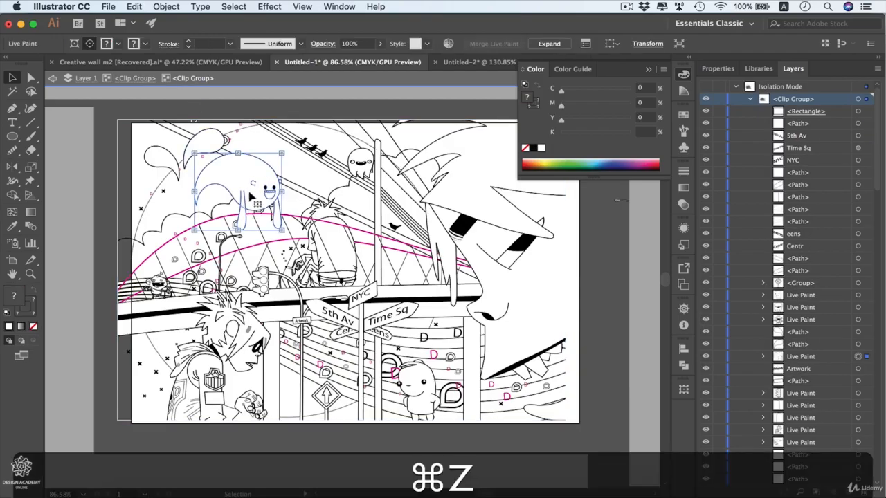
drag(255, 199, 262, 196)
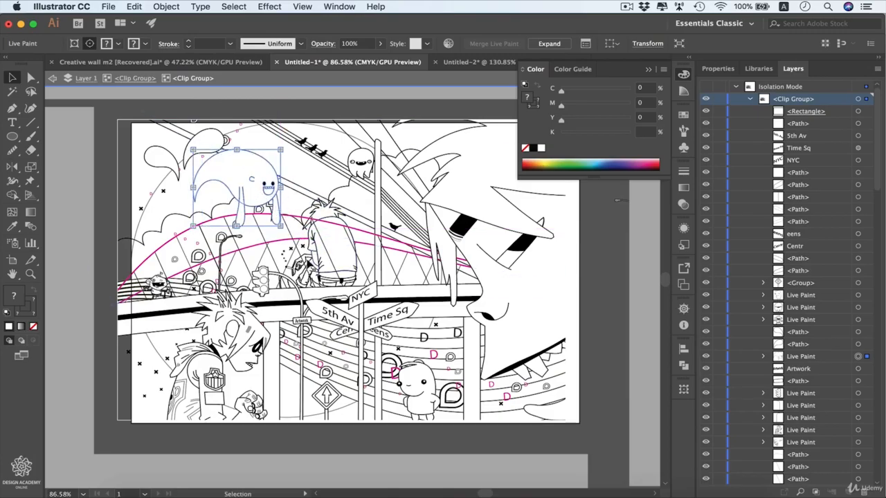
drag(192, 150, 199, 154)
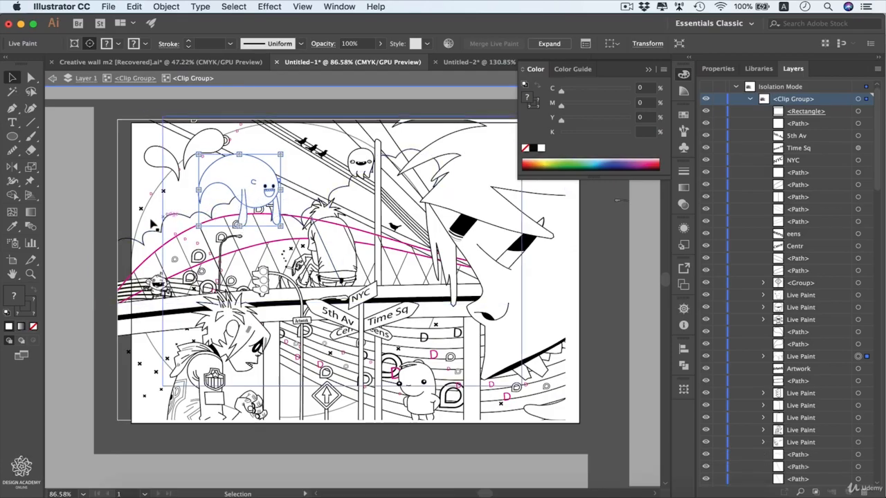
double_click(105, 203)
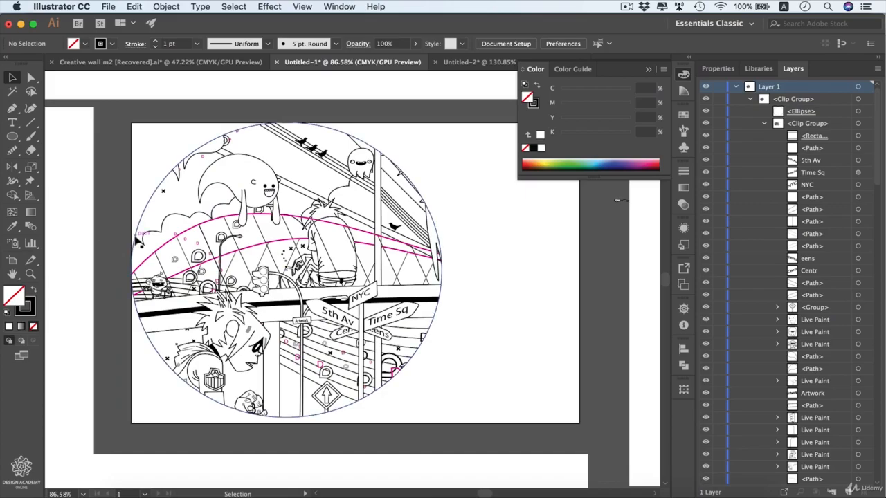
Select all the white cover rectangles around the artboard and delete them.
scroll(136, 239, down, 4)
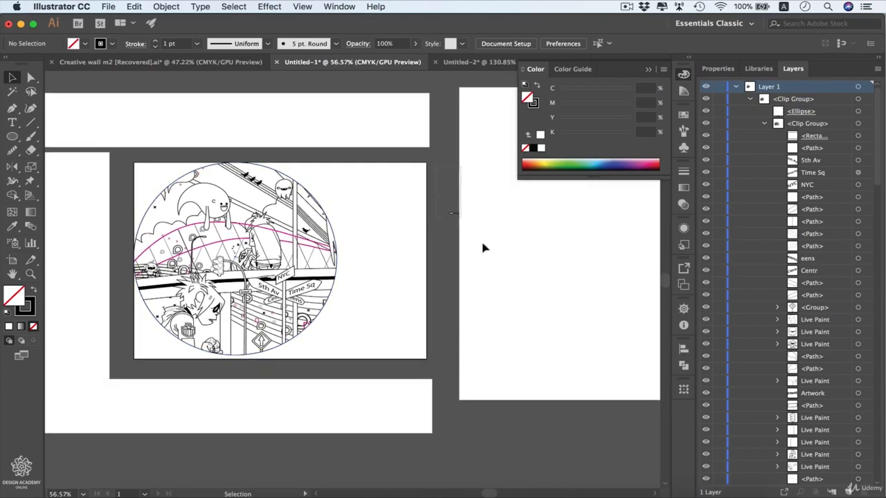
drag(483, 248, 358, 158)
shift+click(137, 124)
shift+click(76, 195)
shift+click(233, 415)
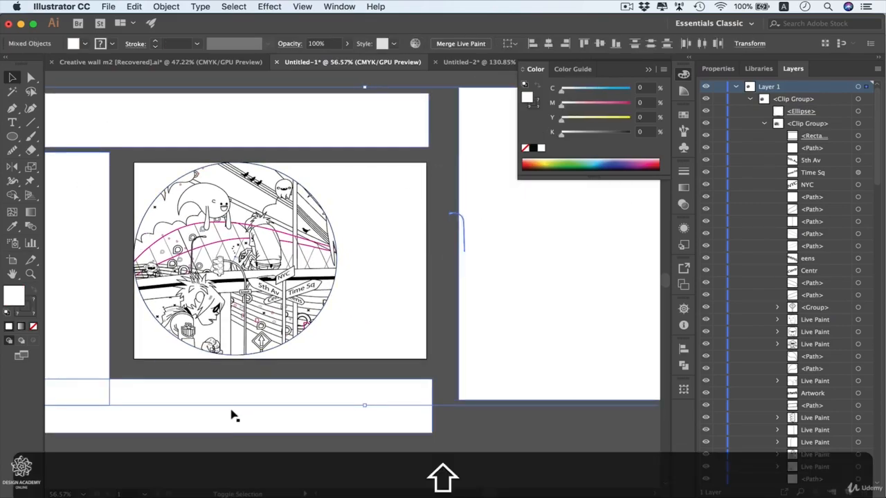
key(shift+BackSpace)
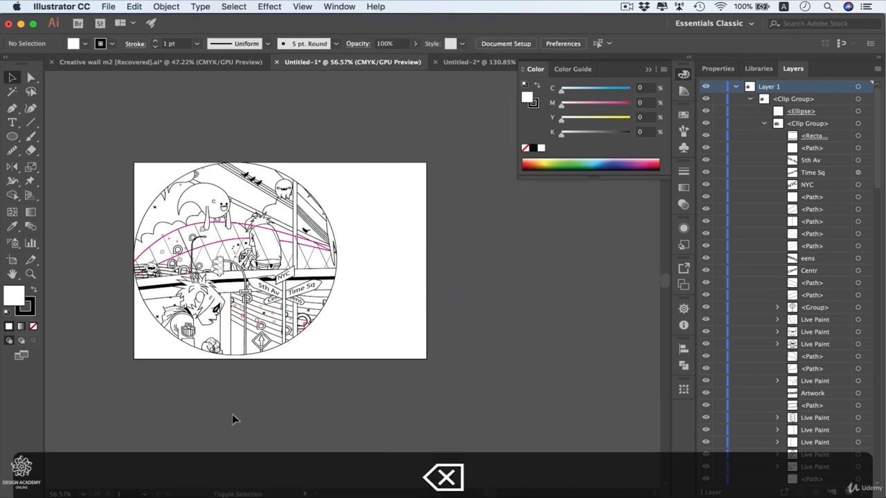
Move the circular clip group toward the middle of the artboard and deselect it.
drag(254, 242, 345, 270)
click(434, 279)
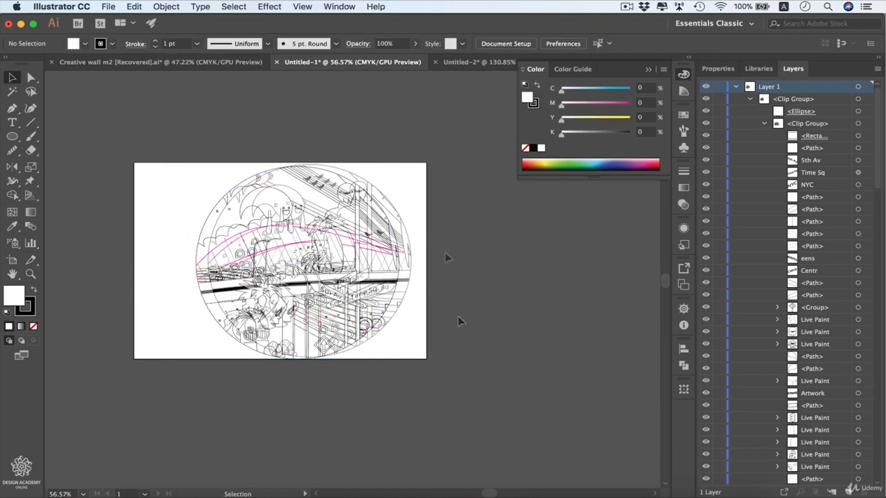